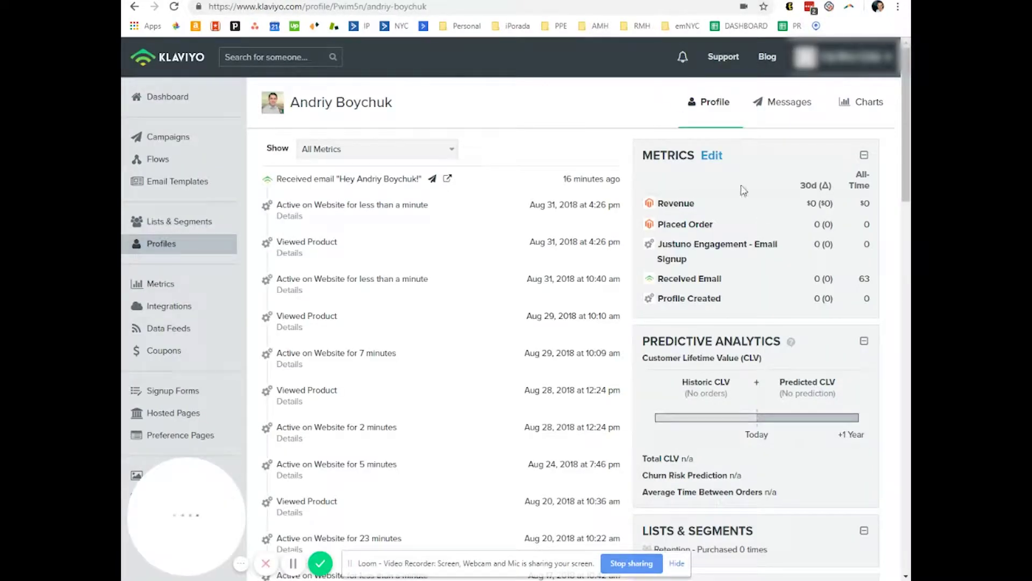
Step: Return from the customer profile to the Klaviyo Dashboard
click(177, 73)
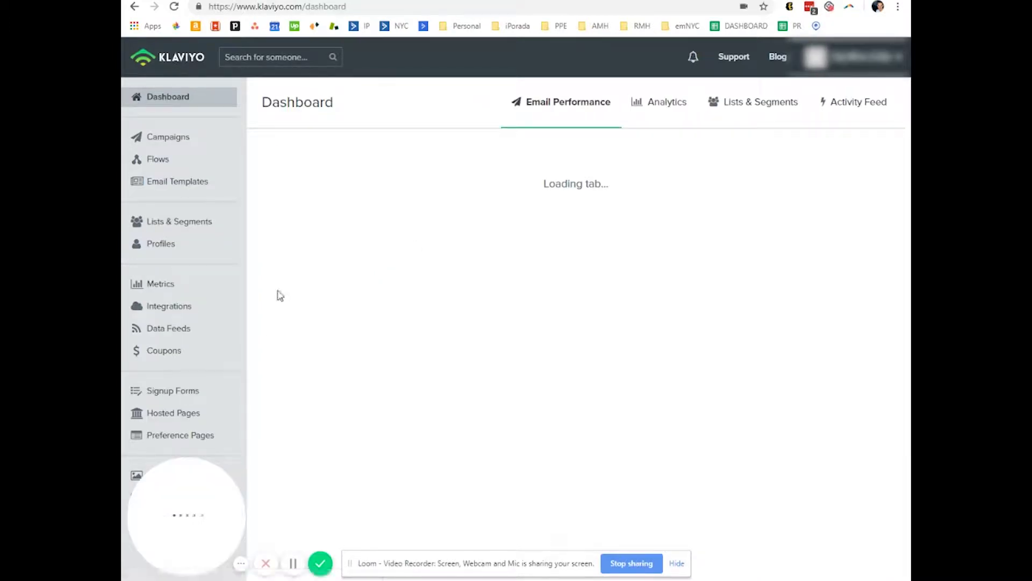
Step: Show All Integrations on the Integrations page and scroll through the full list
click(235, 307)
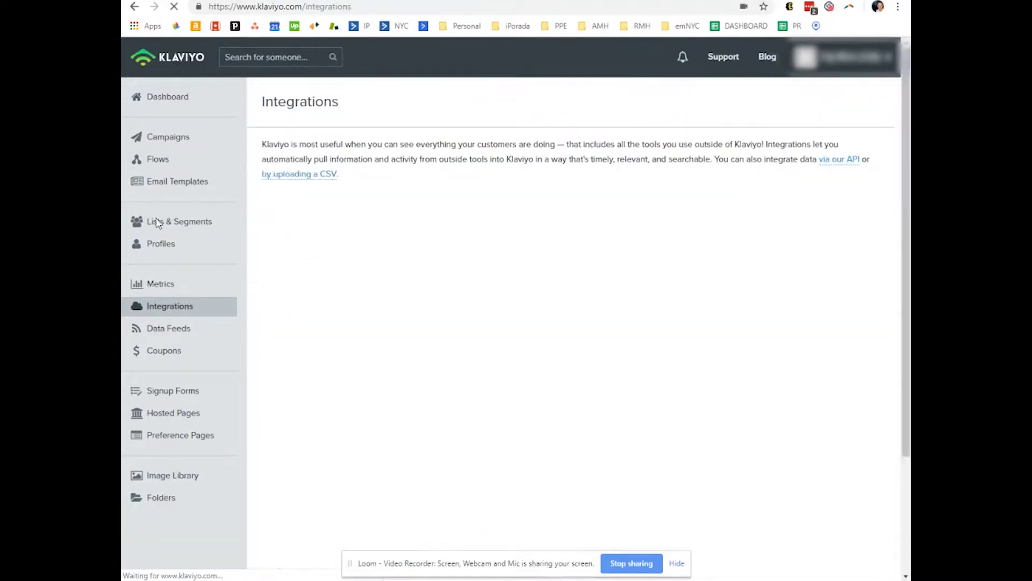
click(291, 220)
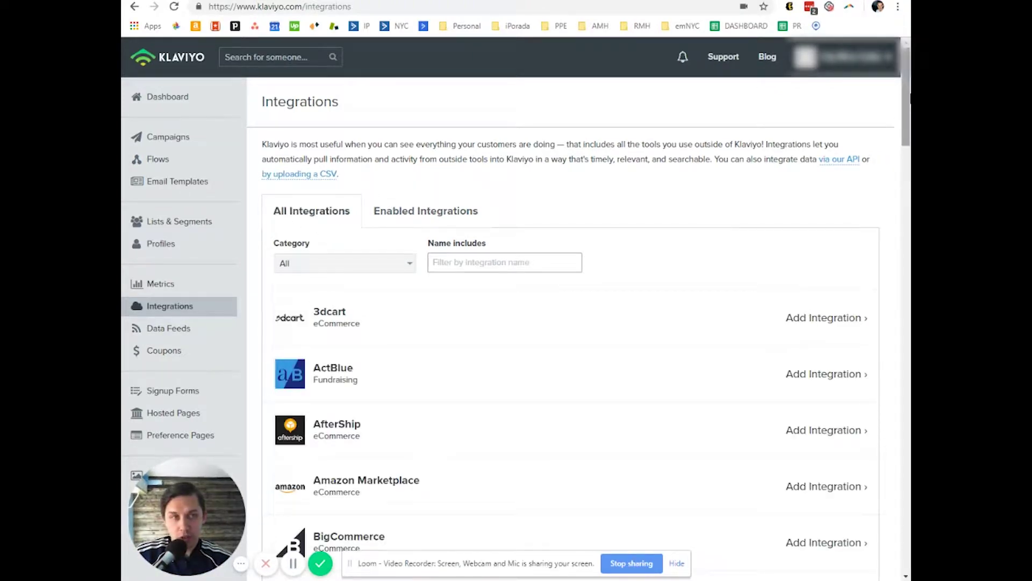
drag(907, 72, 900, 182)
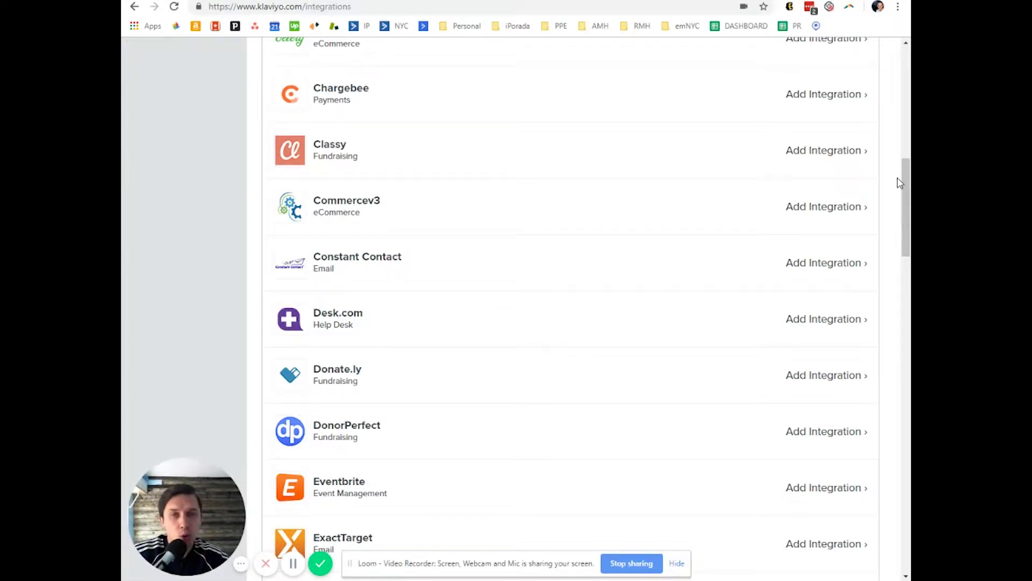
scroll(276, 385, up, 5)
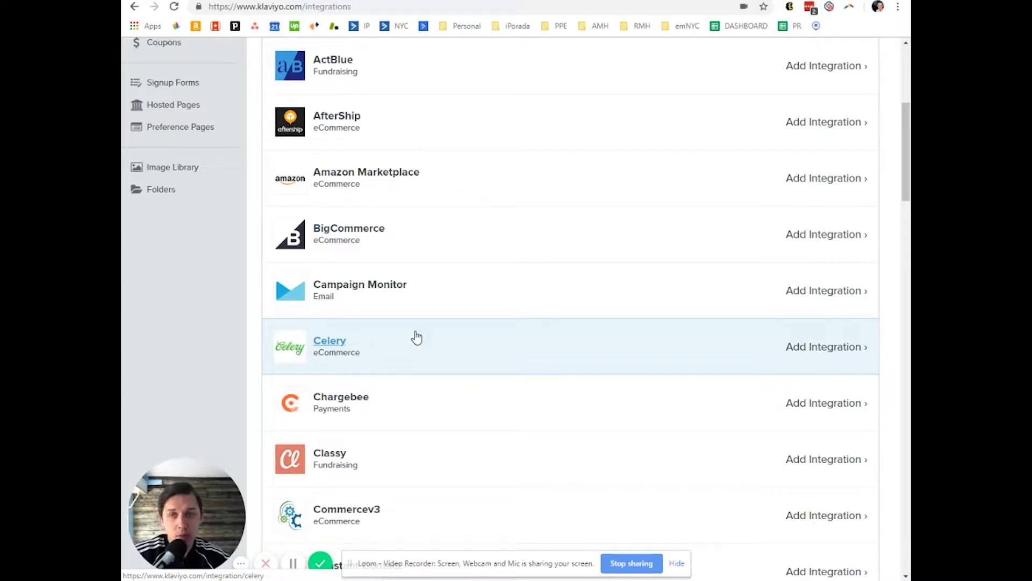
scroll(410, 424, down, 5)
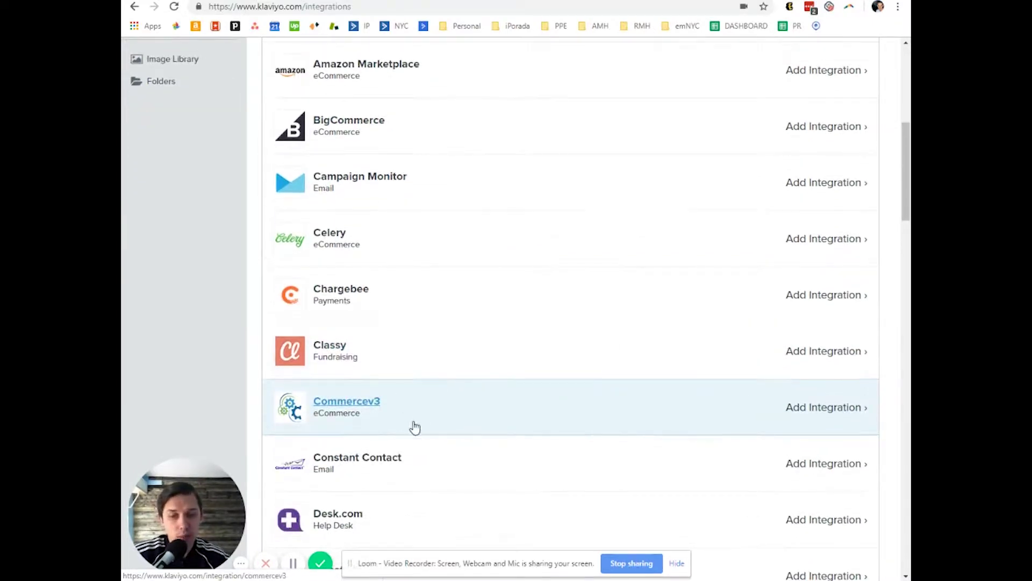
scroll(406, 345, down, 2)
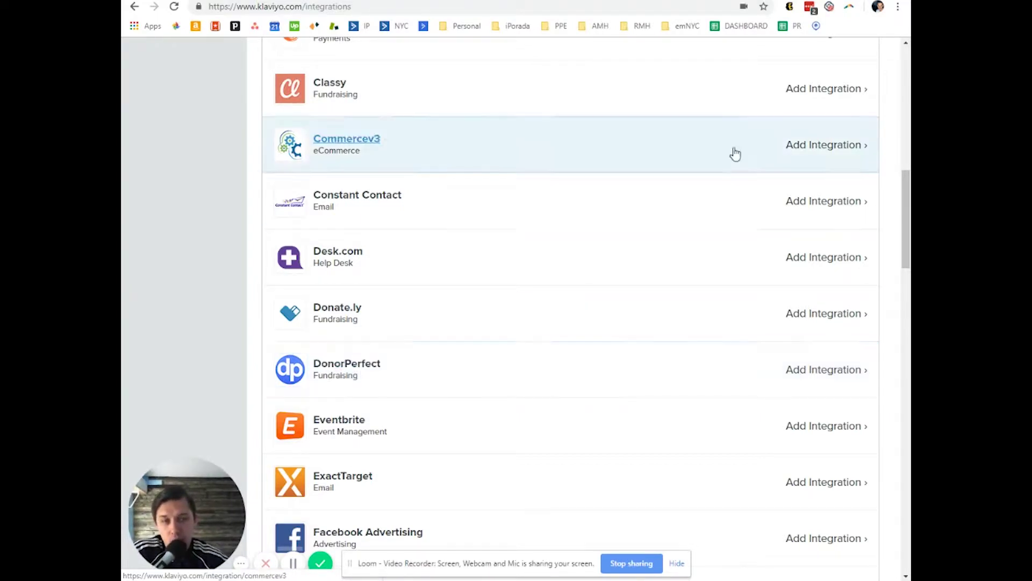
drag(901, 192, 909, 54)
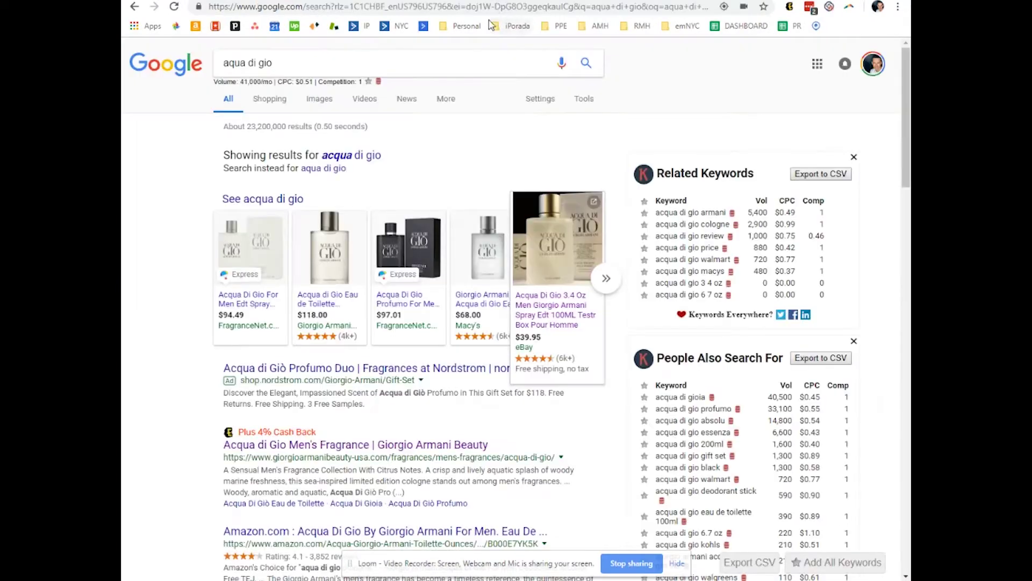
Step: Search Google for 'klaviyo integrations'
key(ctrl+l)
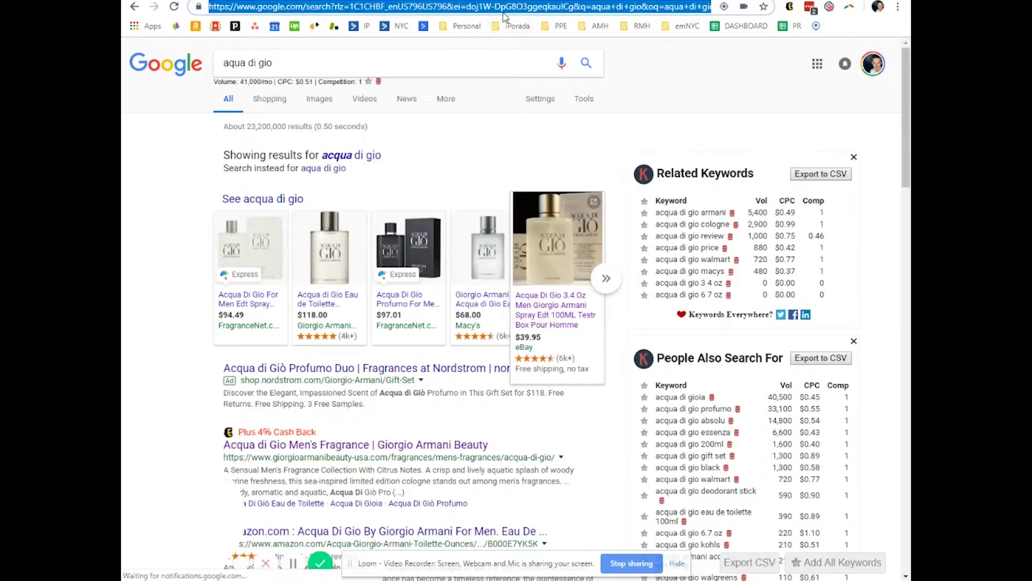
text(klaviyo integ)
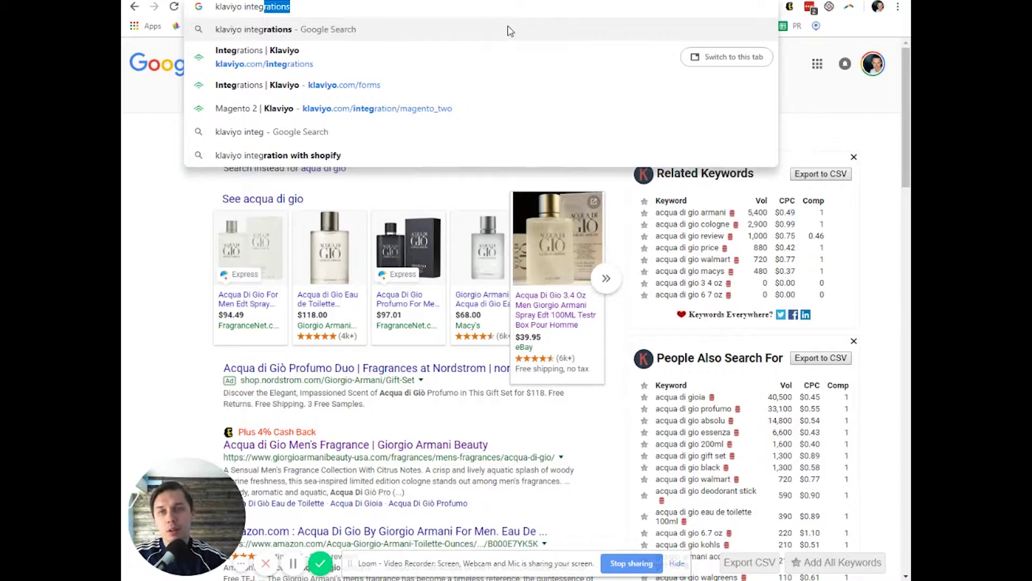
key(Return)
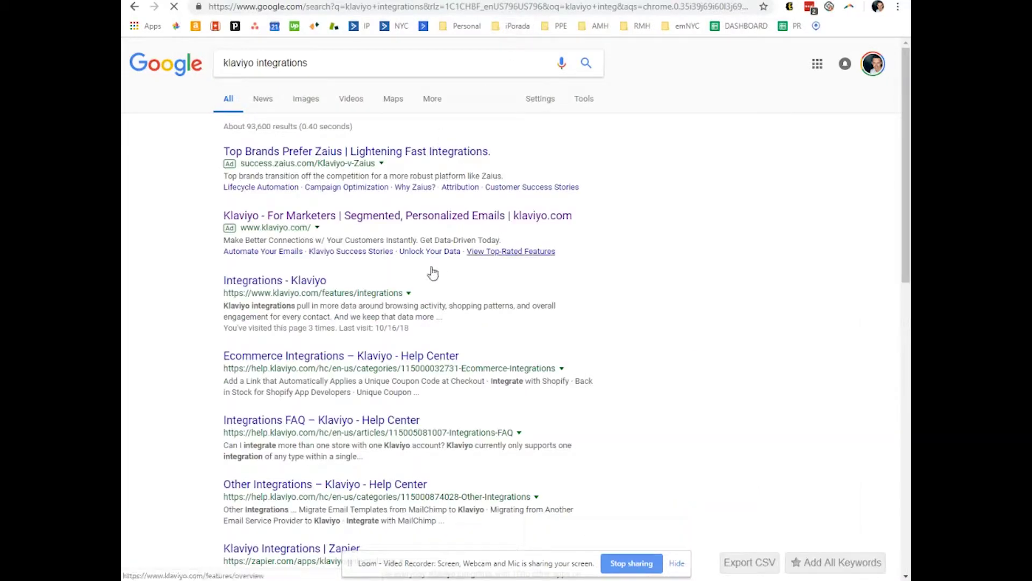
Step: Open the 'Integrations - Klaviyo' result and scroll down to the Explore our integrations grid
click(321, 280)
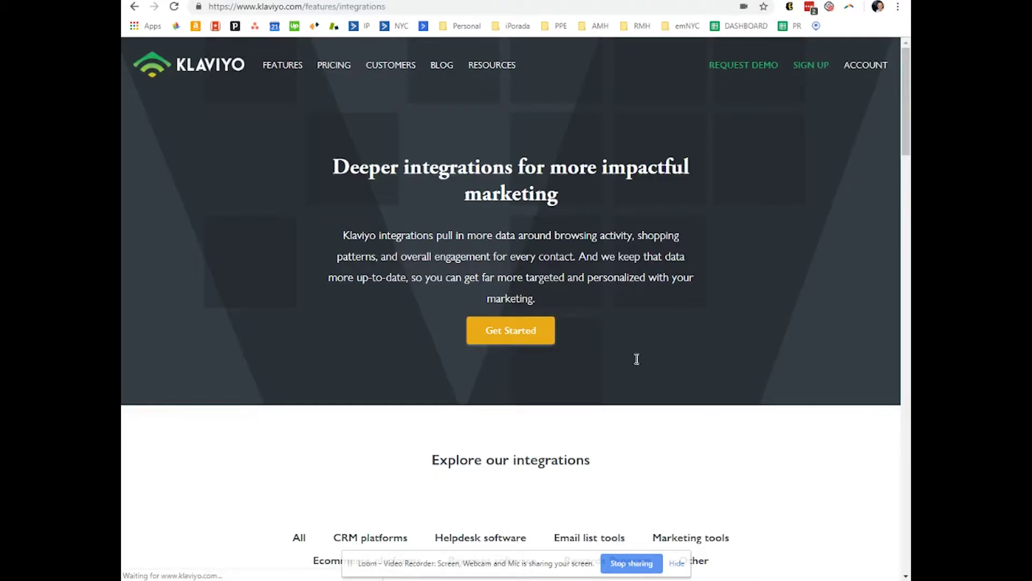
scroll(636, 357, down, 10)
drag(909, 194, 908, 304)
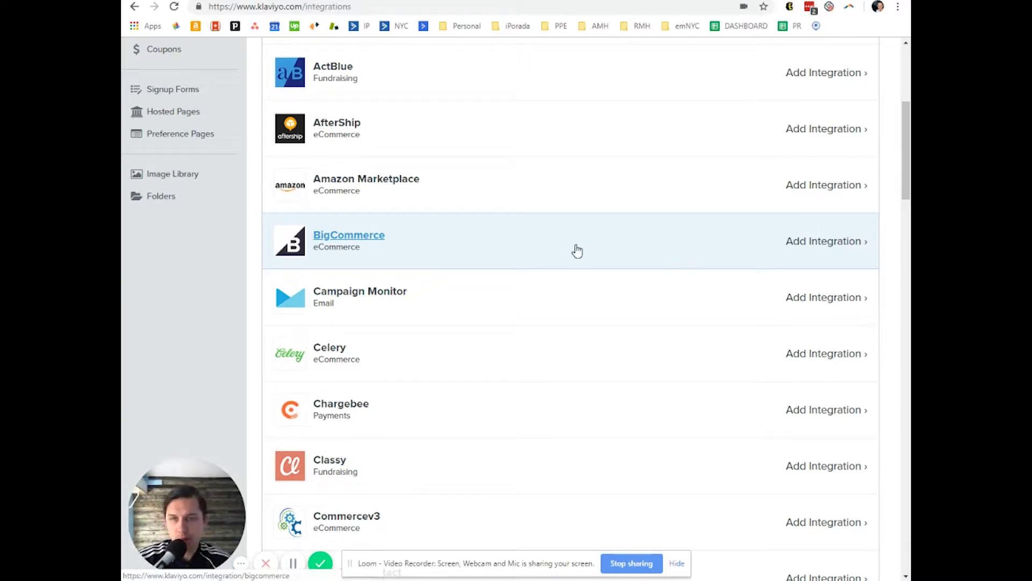
drag(910, 156, 895, 516)
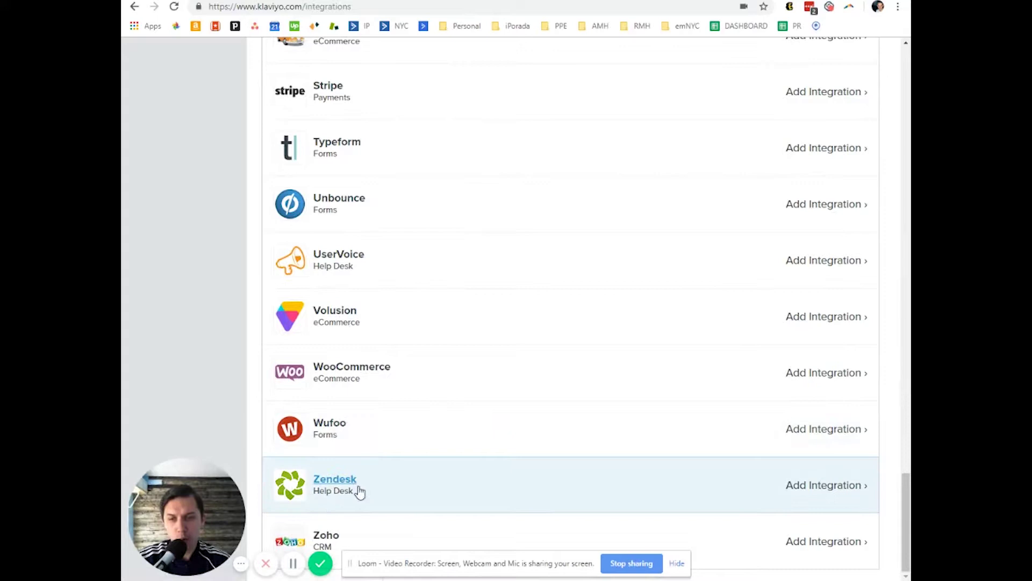
scroll(387, 487, up, 1)
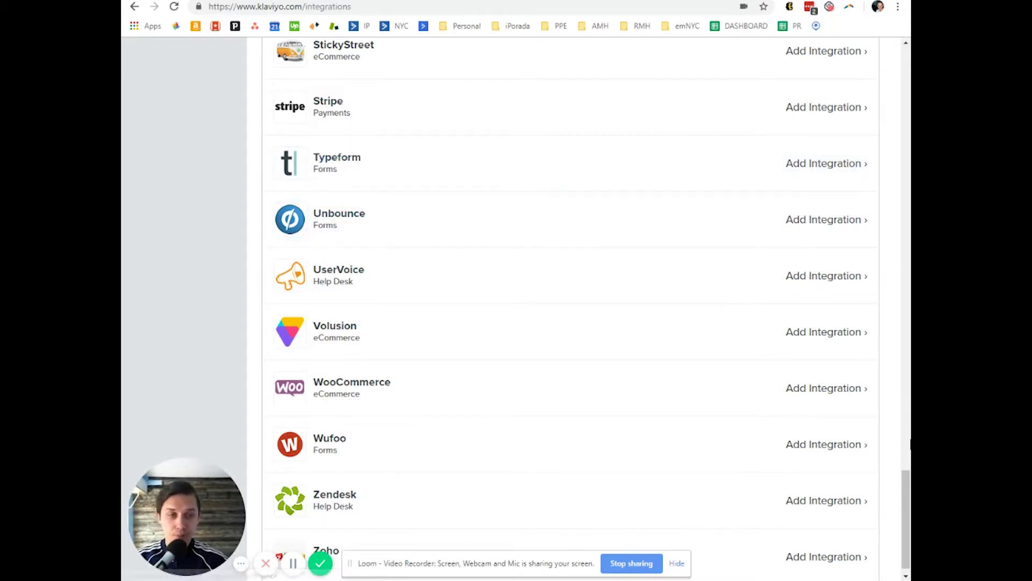
drag(907, 496, 909, 91)
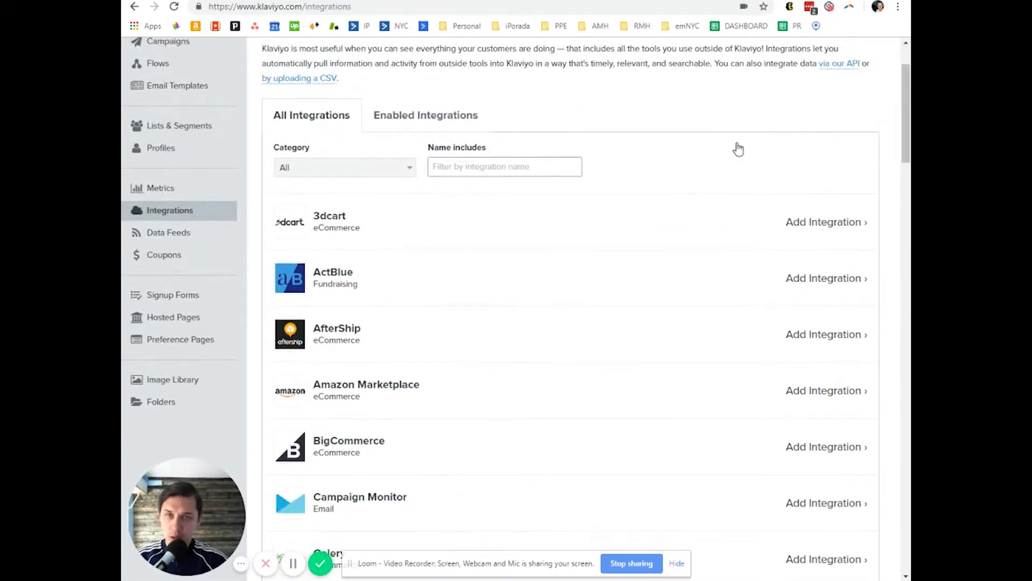
Step: Toggle Enabled and All Integrations to confirm only Magento is enabled, then go to Metrics
click(436, 128)
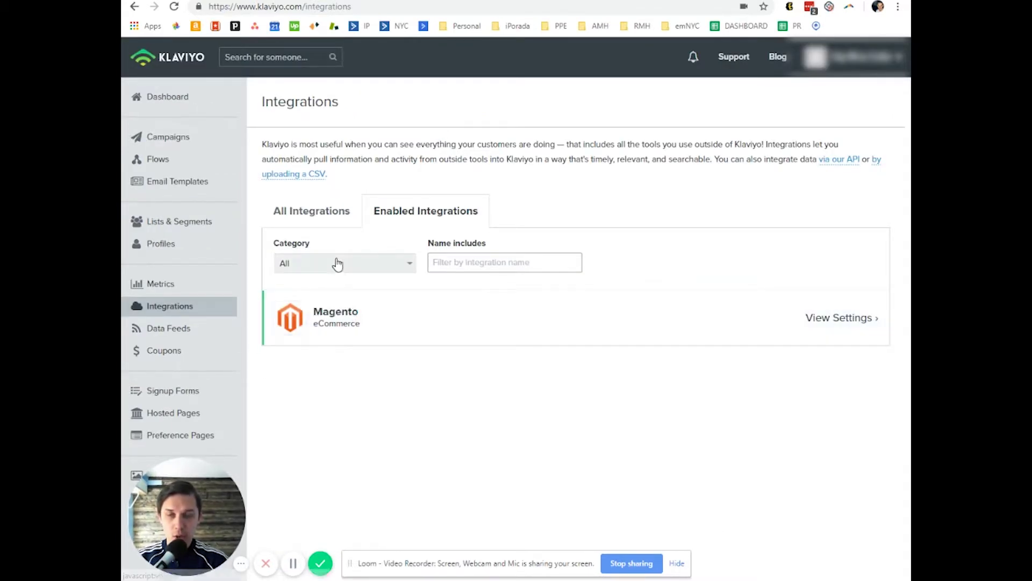
click(293, 214)
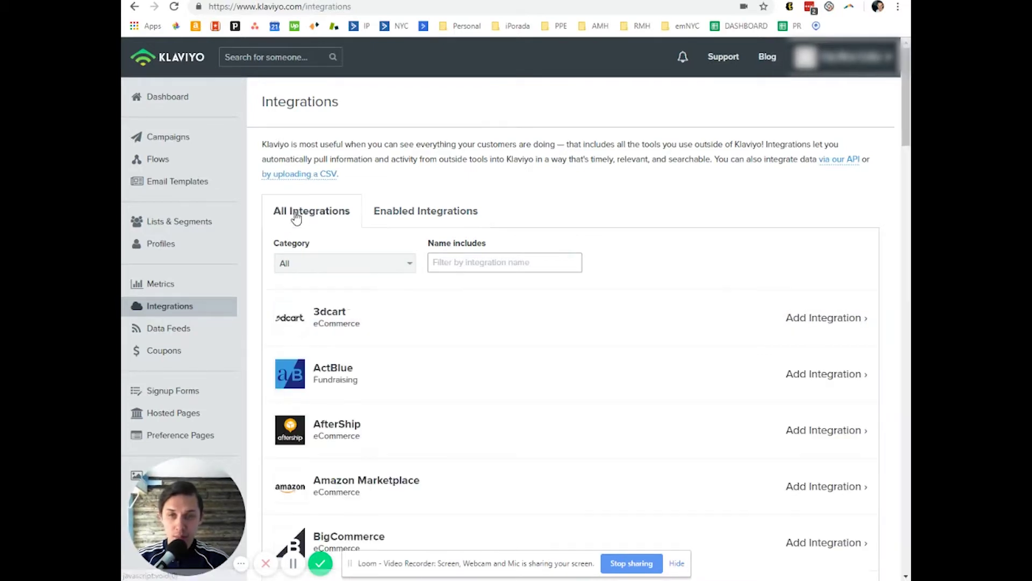
click(421, 221)
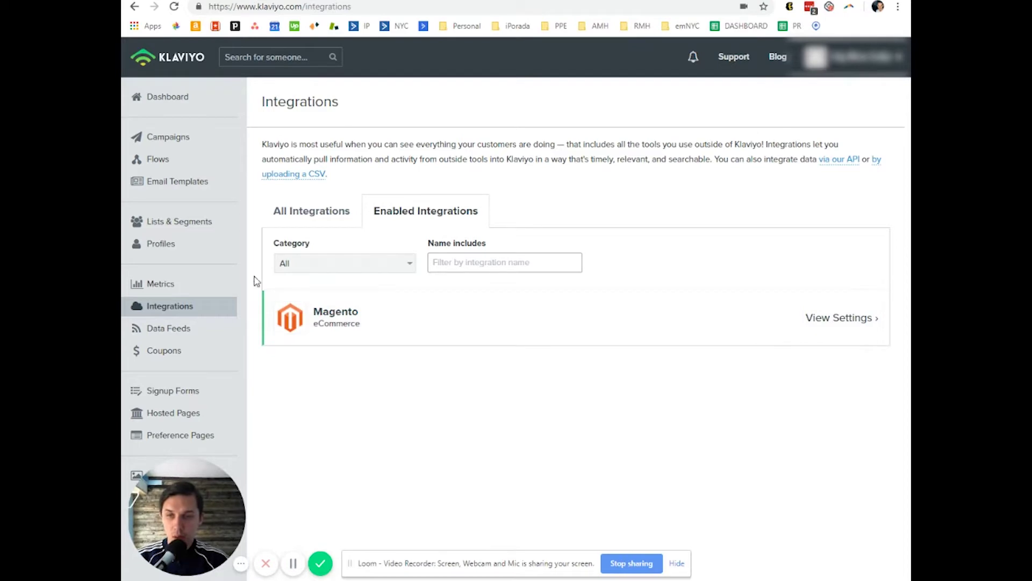
click(209, 282)
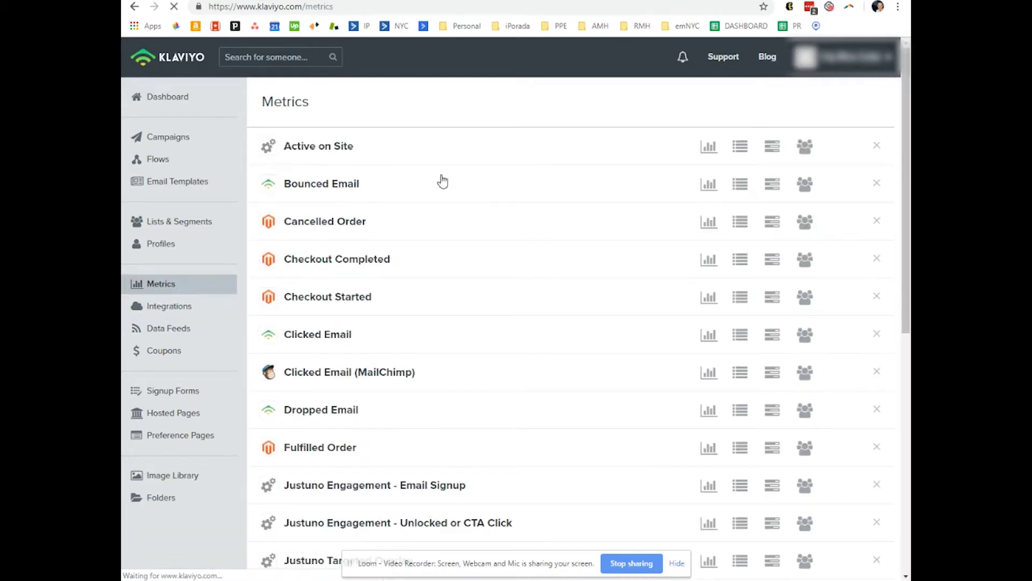
scroll(473, 183, down, 5)
scroll(452, 226, down, 2)
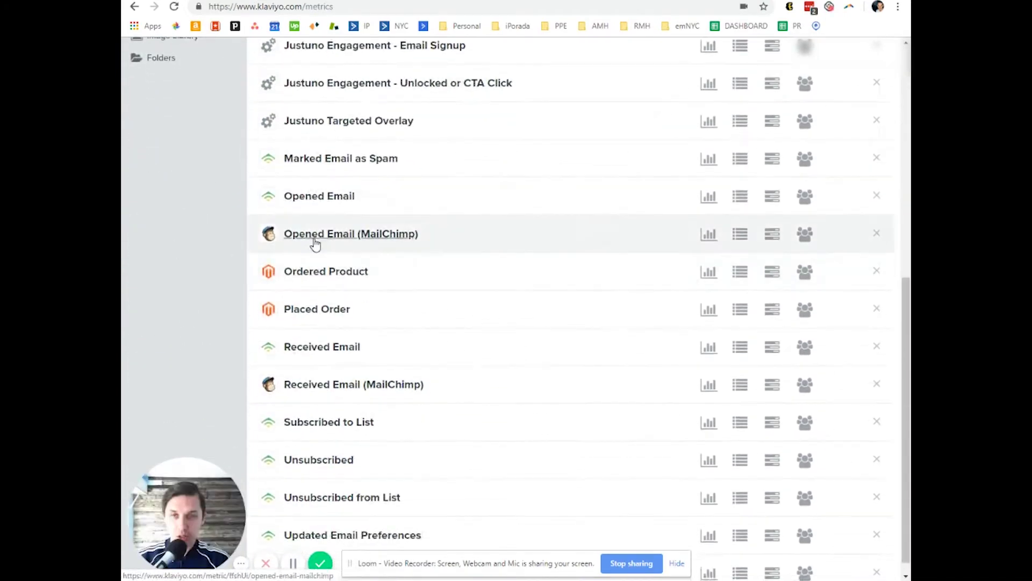
scroll(350, 253, up, 1)
scroll(376, 259, up, 1)
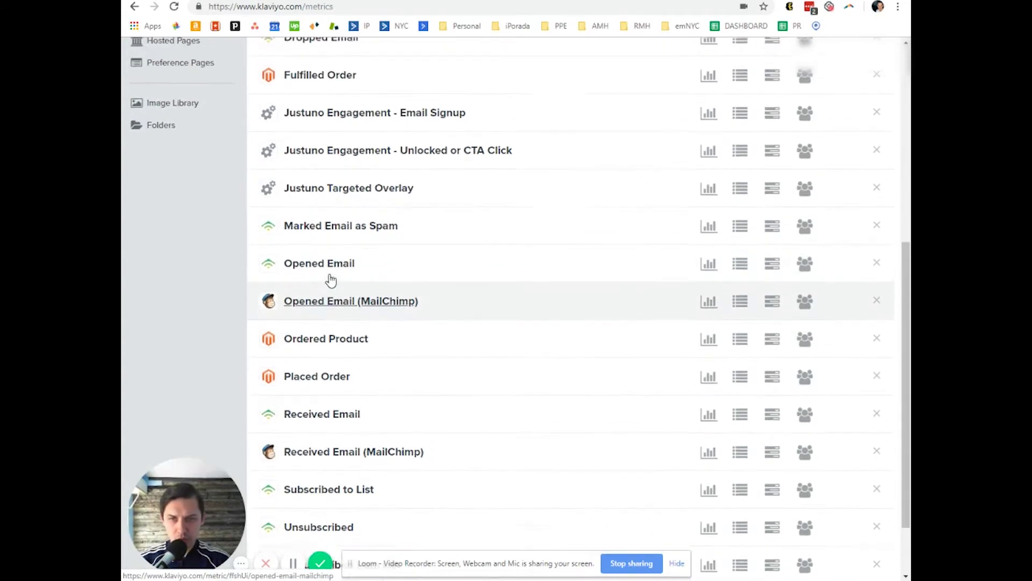
scroll(318, 329, down, 2)
scroll(641, 364, up, 9)
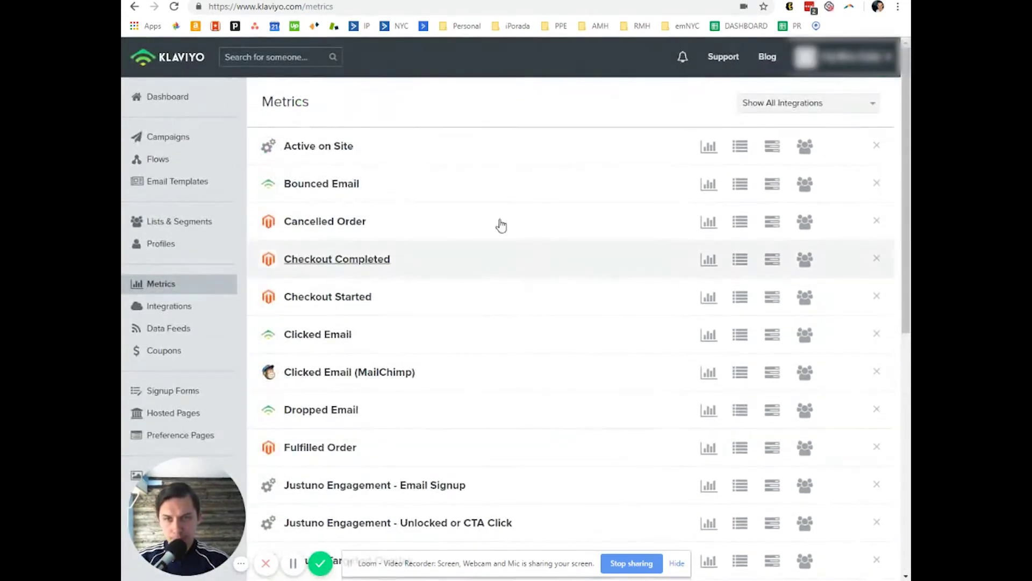
scroll(411, 146, down, 2)
scroll(416, 156, down, 3)
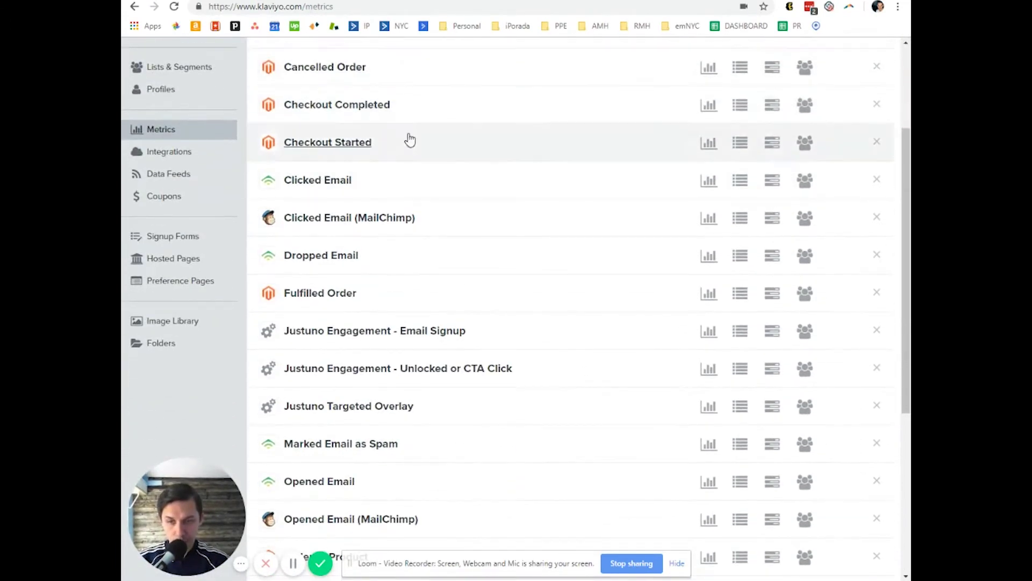
scroll(396, 222, up, 1)
scroll(397, 222, up, 1)
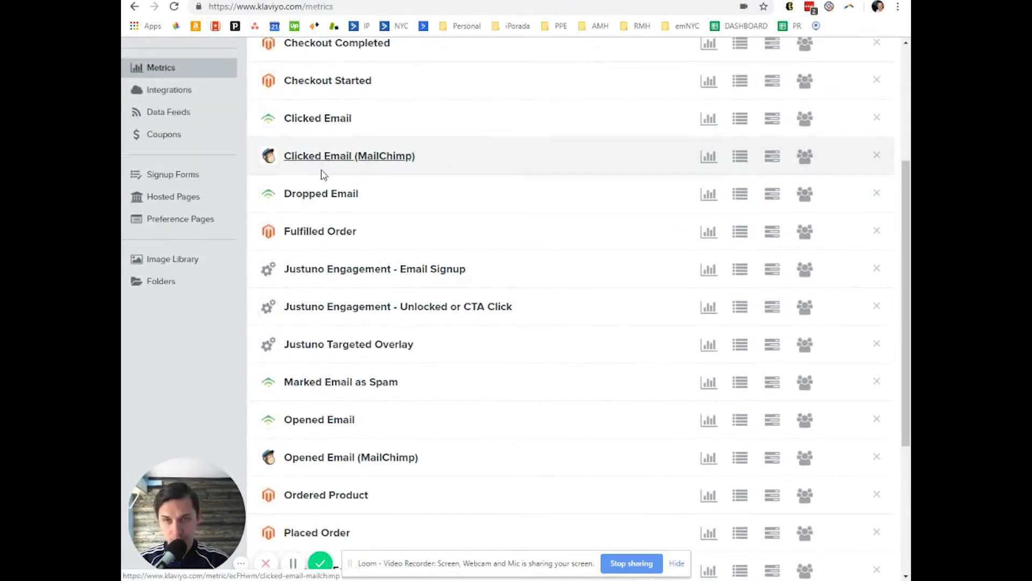
click(317, 164)
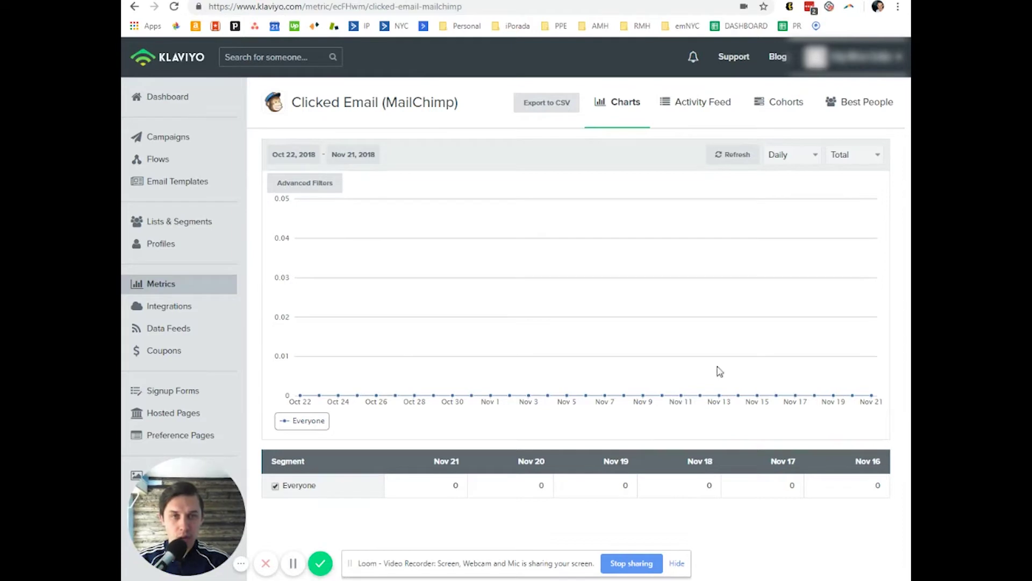
click(135, 7)
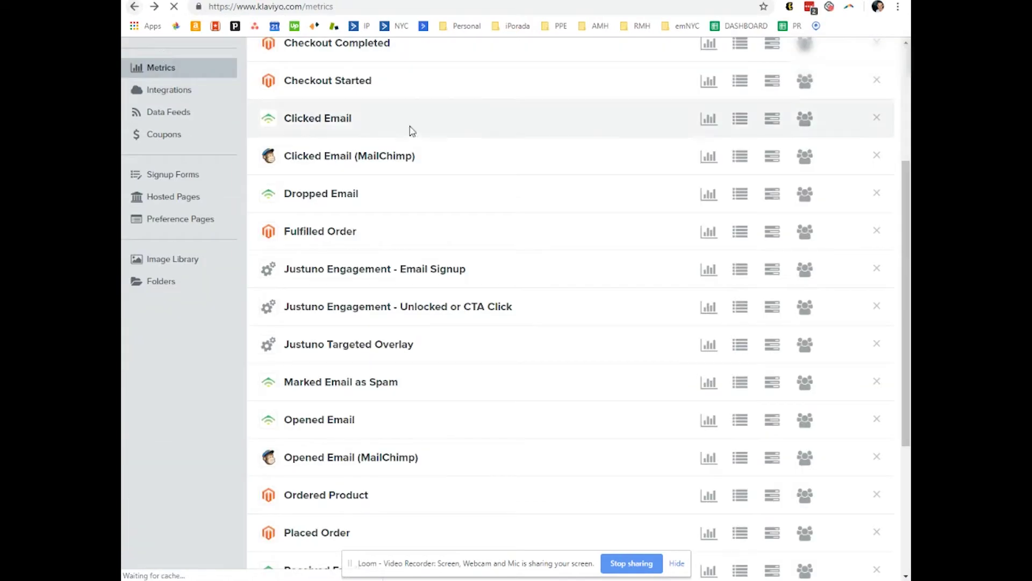
scroll(323, 161, up, 1)
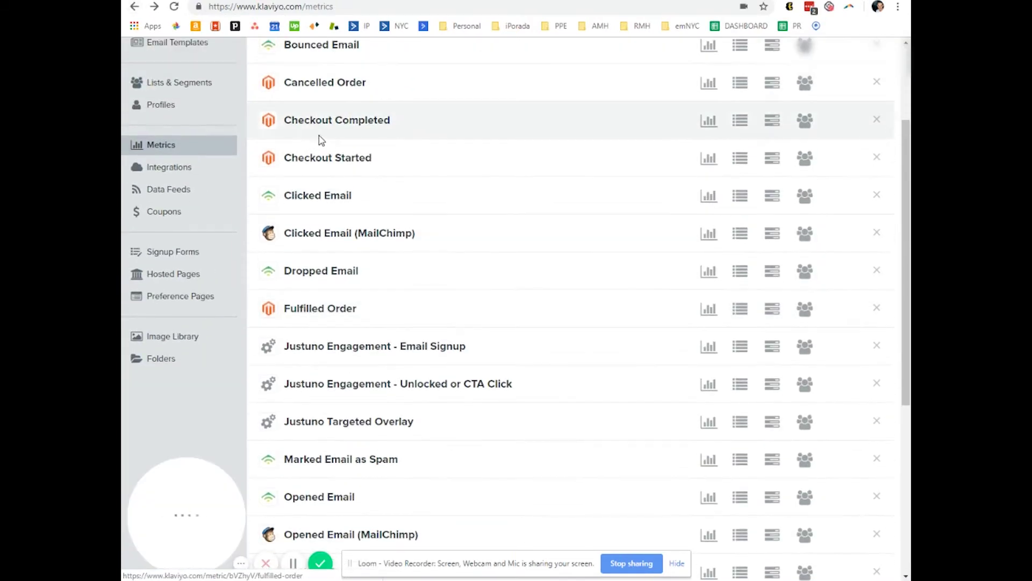
Step: Show the Checkout Started daily chart for Oct 22 – Nov 21, 2018
click(332, 161)
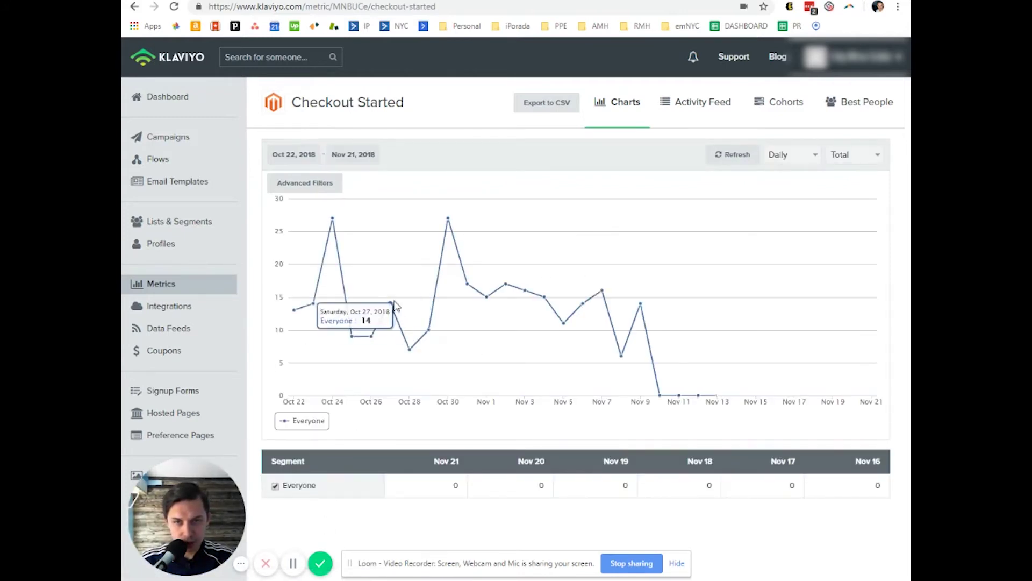
click(637, 108)
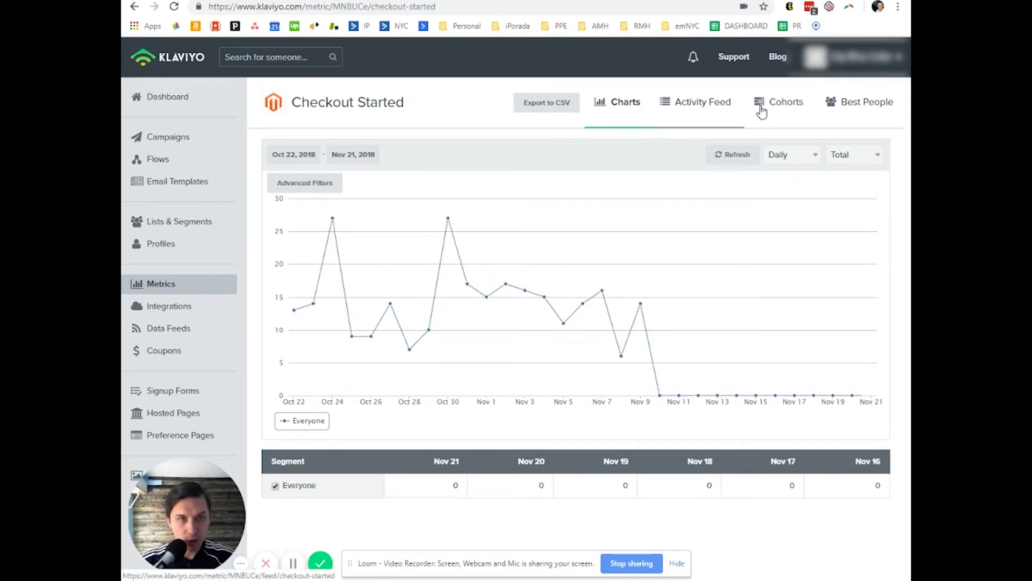